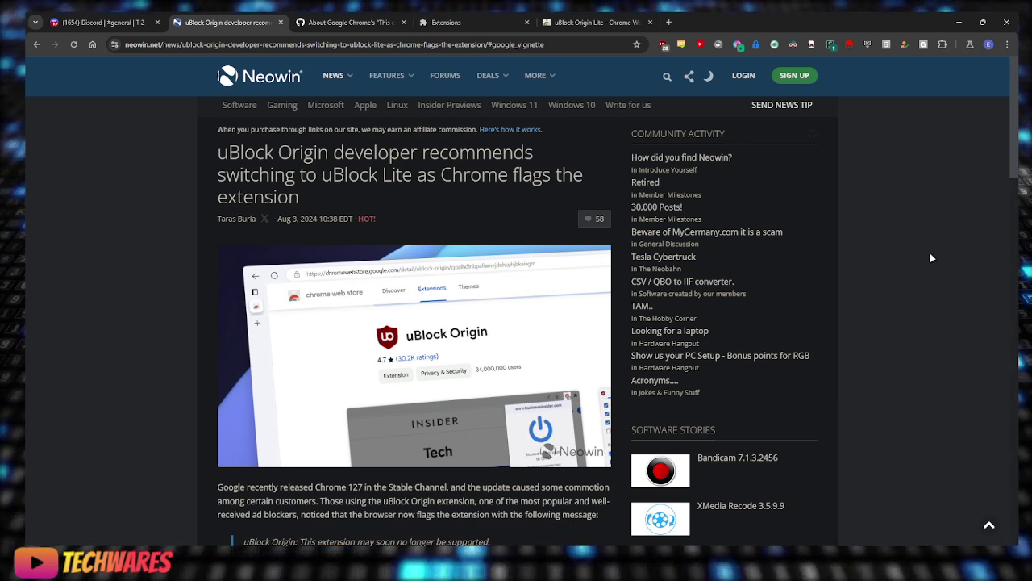
Bring up the GitHub wiki page on Chrome's extension-support warning and skim it
left_click(379, 23)
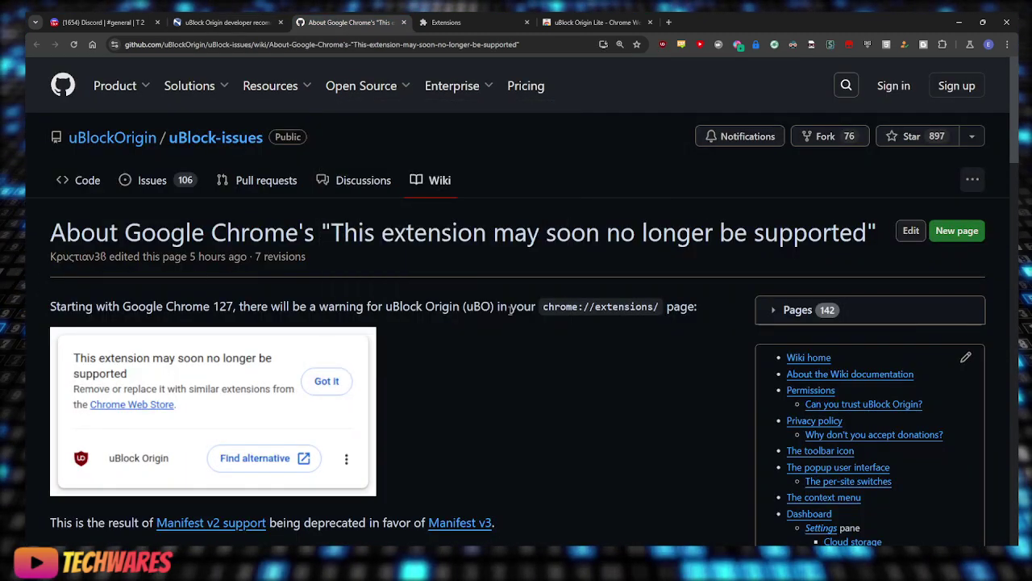
scroll(522, 312, "down", 1)
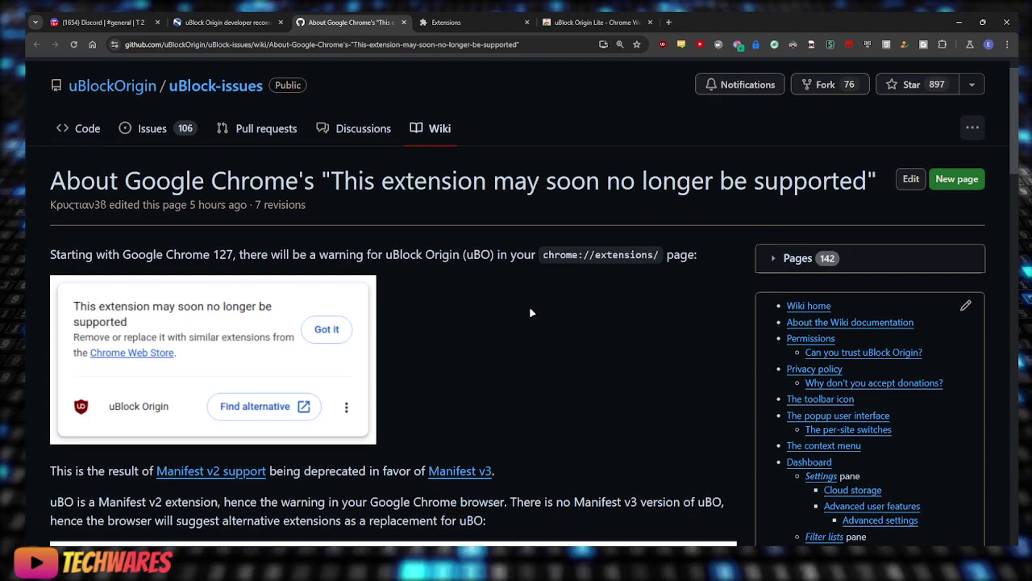
scroll(529, 312, "down", 2)
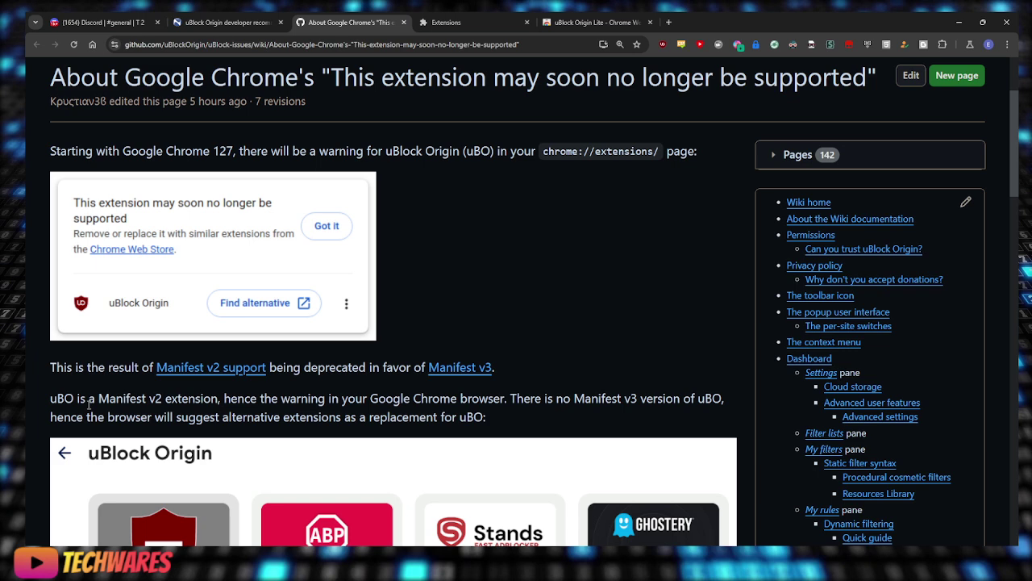
scroll(81, 214, "up", 1)
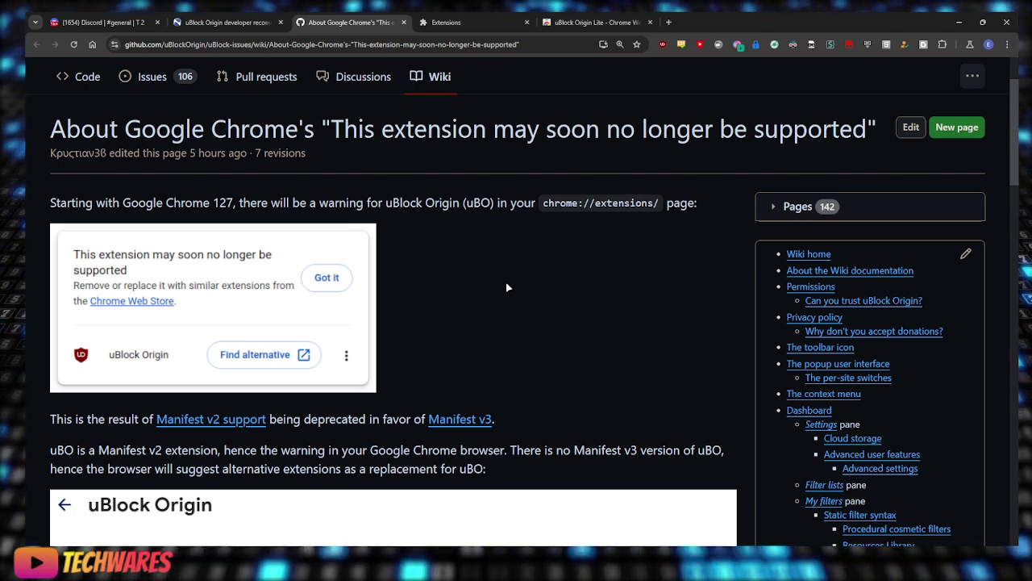
Glance at the extensions and uBO Lite store tabs, then scroll the wiki to the uBOL section
left_click(476, 21)
scroll(536, 271, "up", 10)
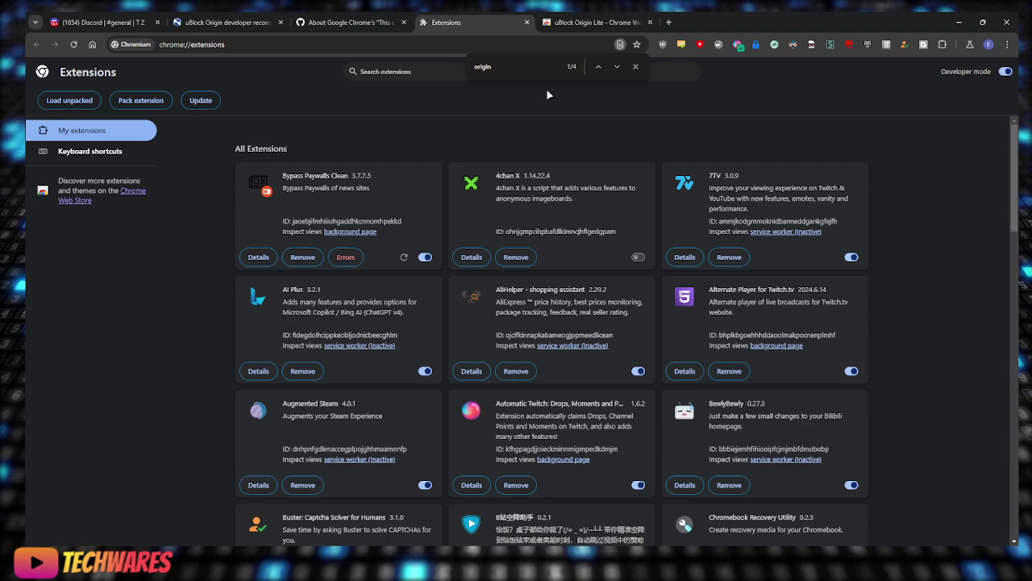
left_click(594, 22)
left_click(348, 22)
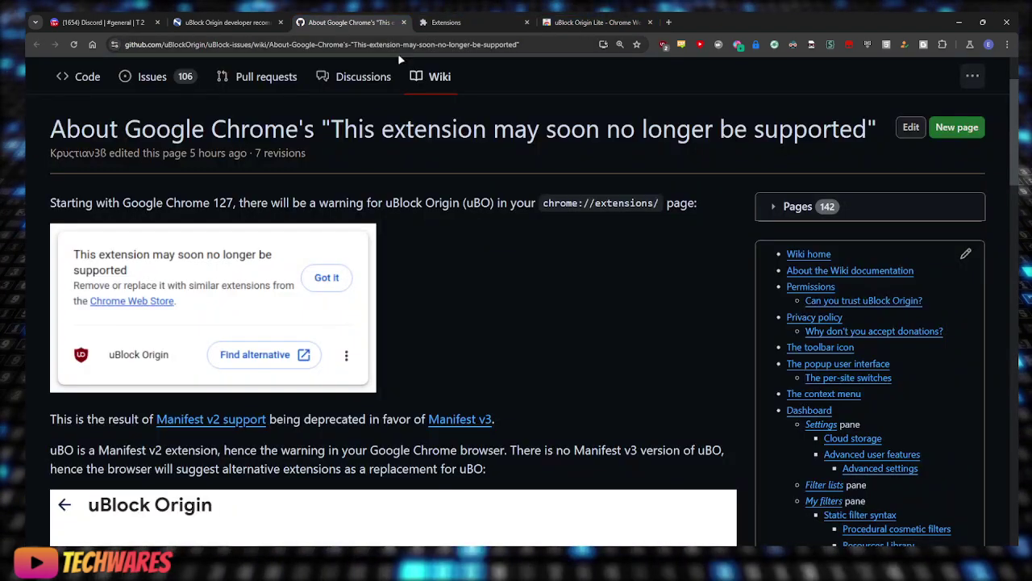
scroll(585, 276, "down", 3)
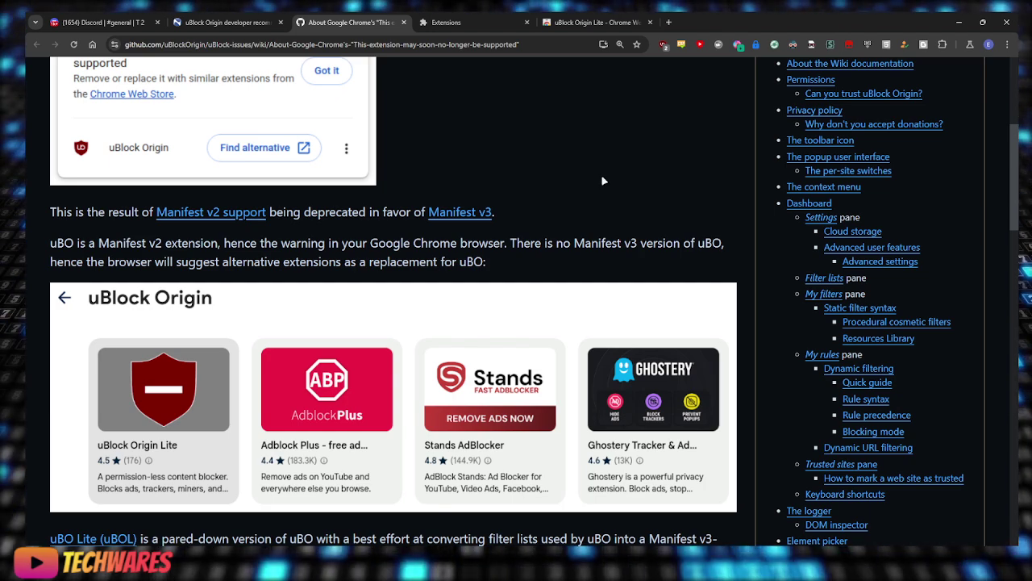
scroll(601, 174, "down", 3)
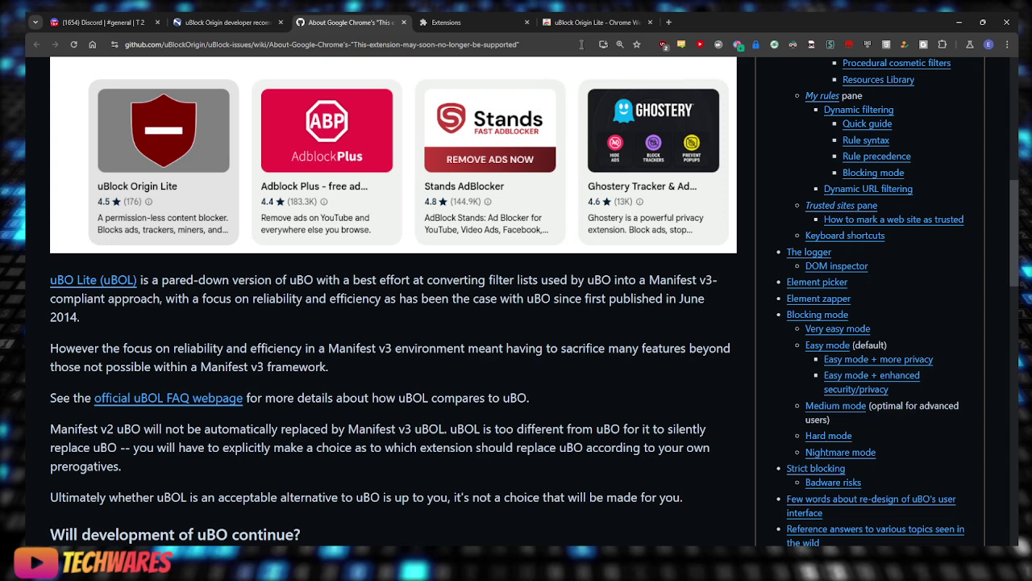
Go to the uBlock Origin Lite store listing and view the enlarged filtering-mode screenshot
left_click(593, 22)
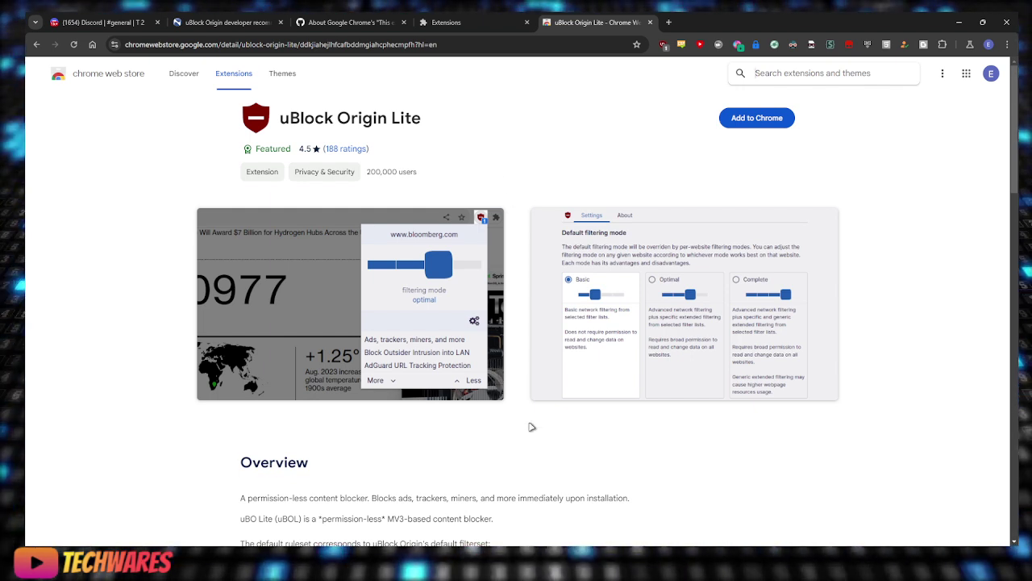
scroll(531, 426, "down", 1)
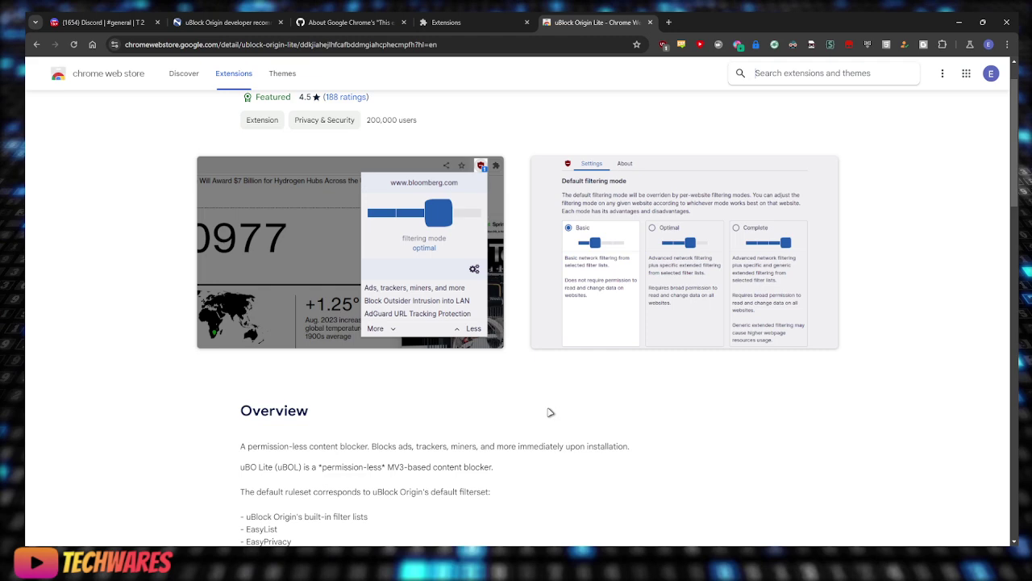
left_click(614, 331)
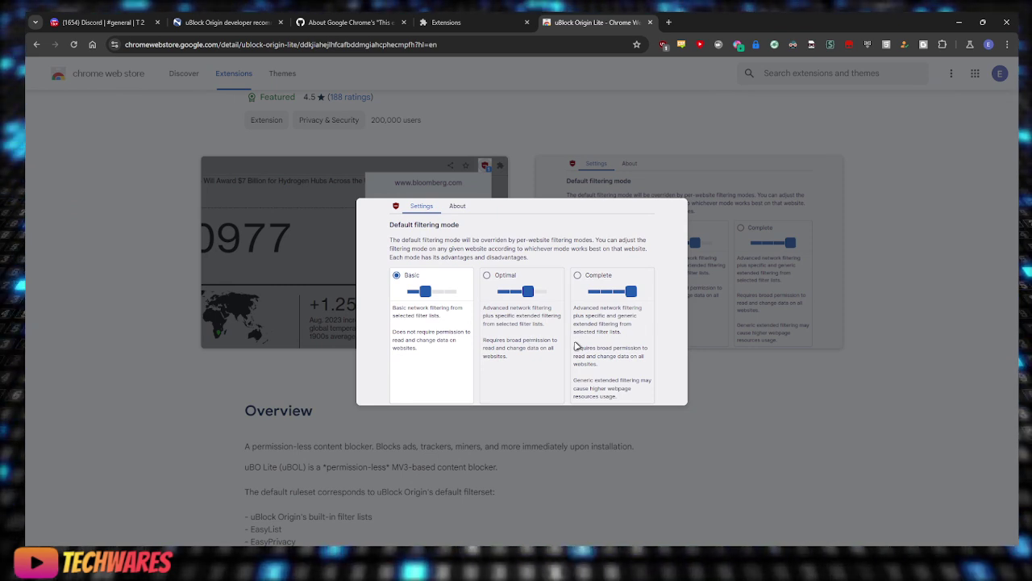
left_click(804, 389)
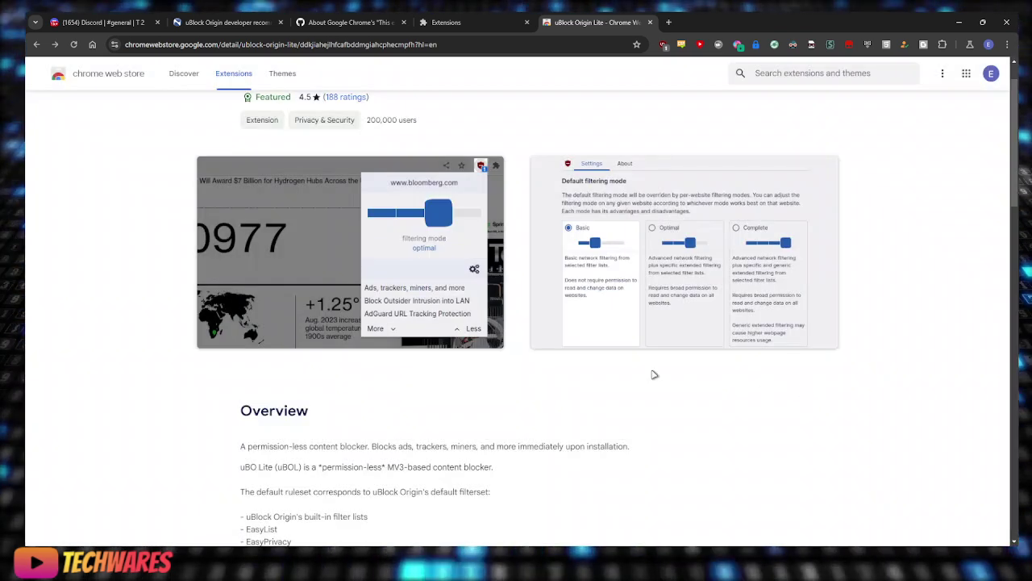
scroll(650, 371, "down", 2)
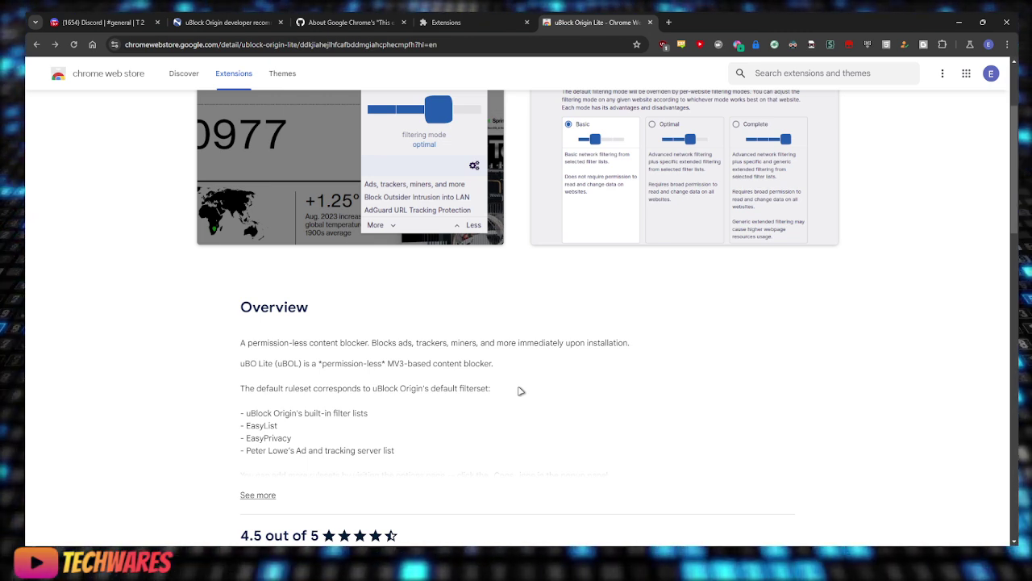
Read the Overview, highlighting the four default filter-list lines
scroll(517, 390, "up", 1)
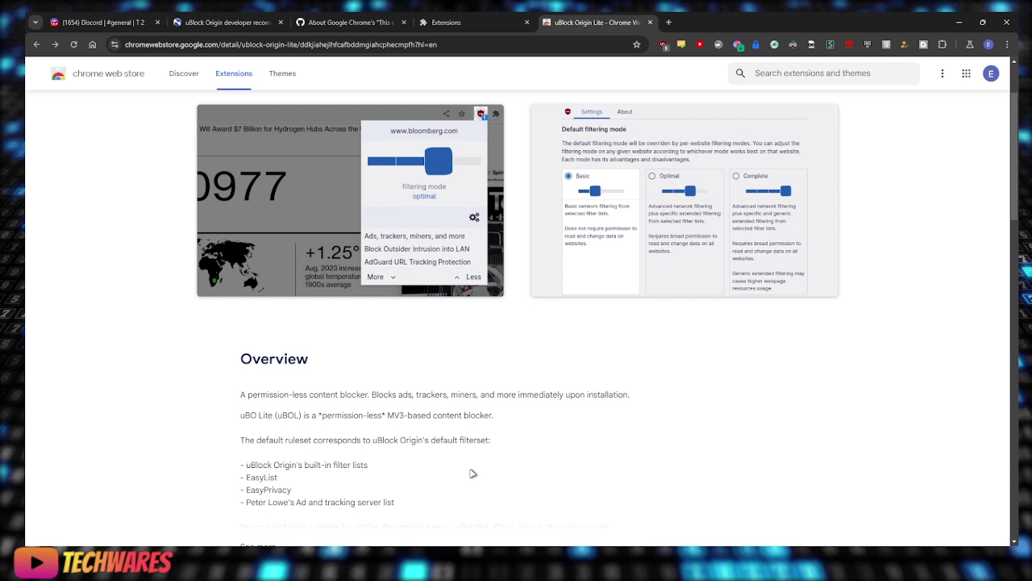
scroll(472, 474, "down", 1)
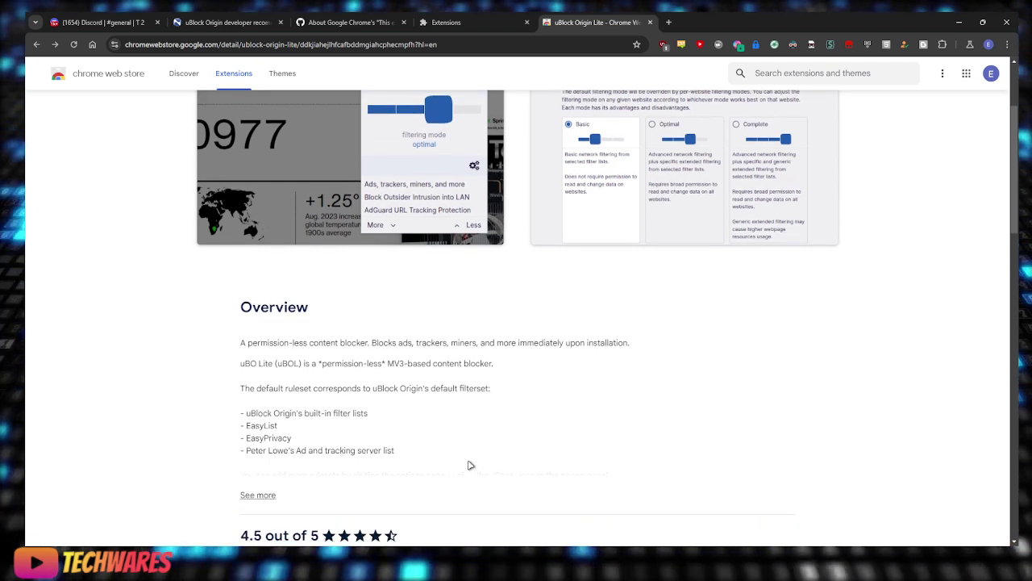
scroll(433, 457, "up", 1)
left_click_drag(242, 466, 416, 506)
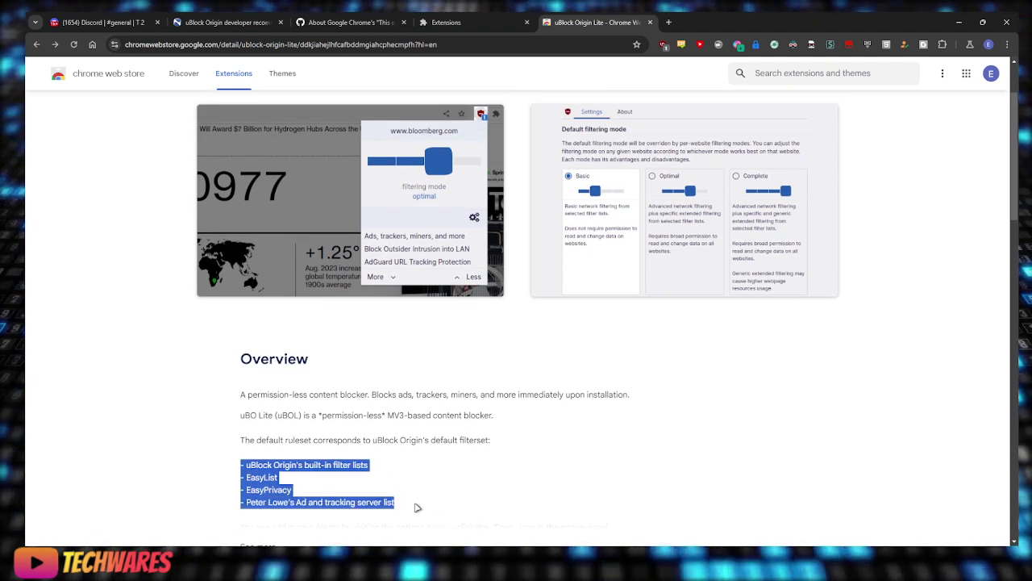
left_click(411, 512)
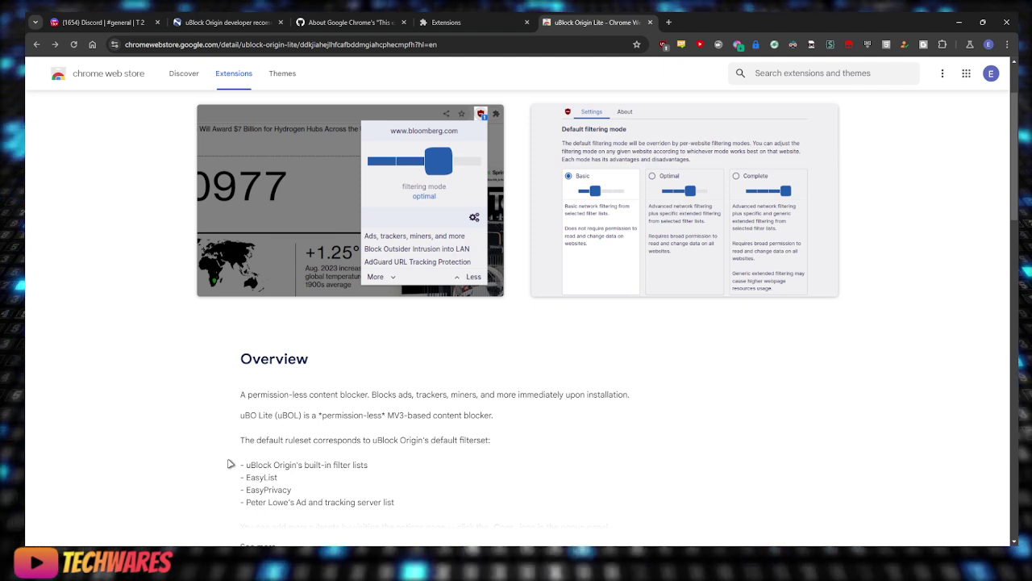
left_click_drag(230, 463, 423, 497)
left_click(422, 502)
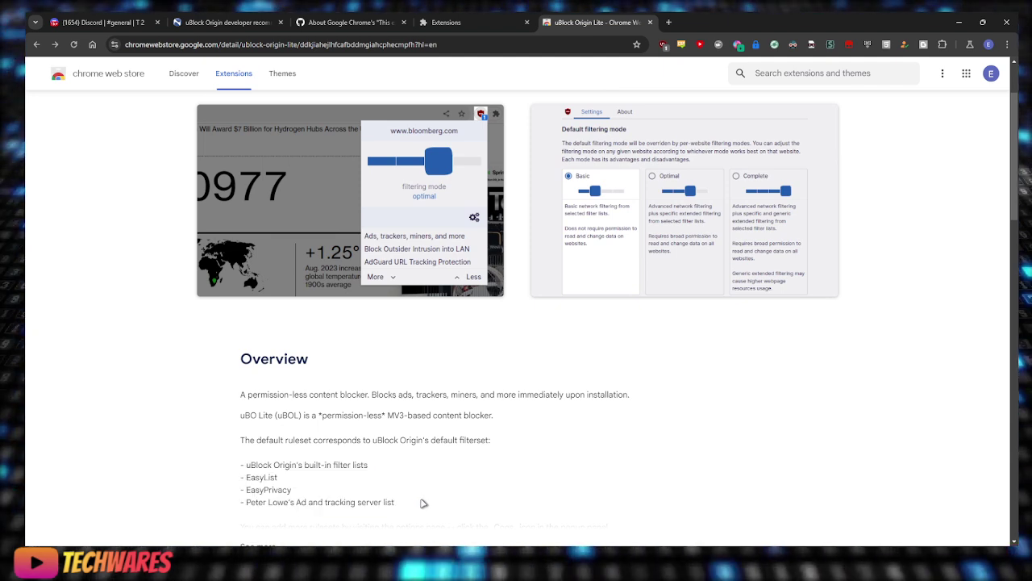
Add uBlock Origin Lite to Chrome from its store listing, then bring up the Extensions page
scroll(532, 210, "up", 1)
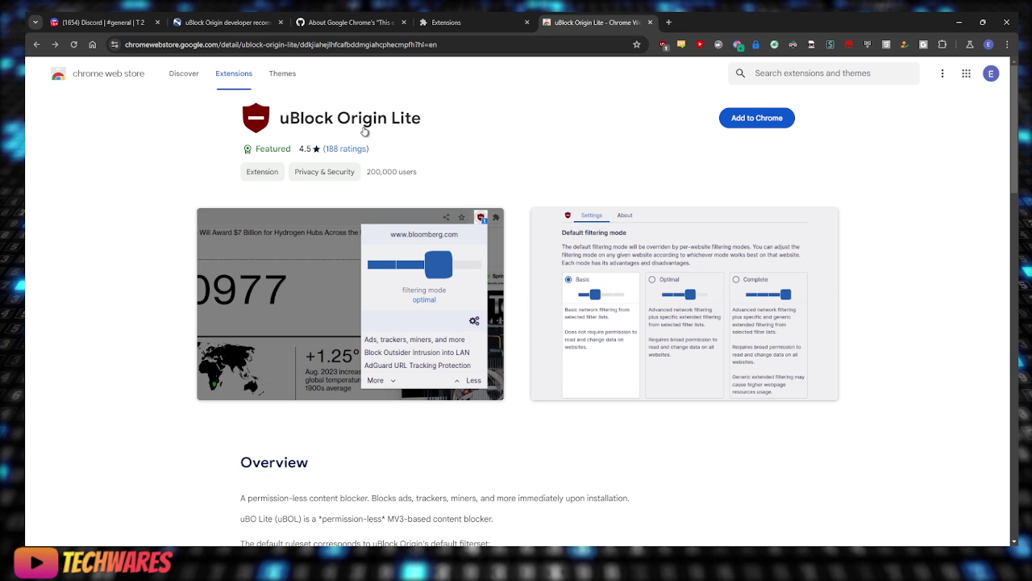
left_click(746, 126)
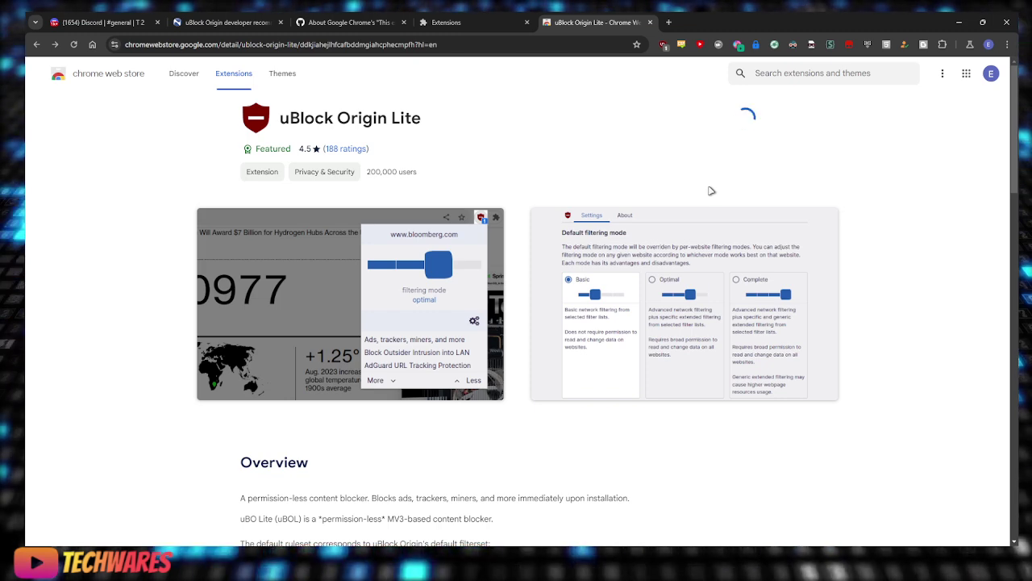
left_click(487, 20)
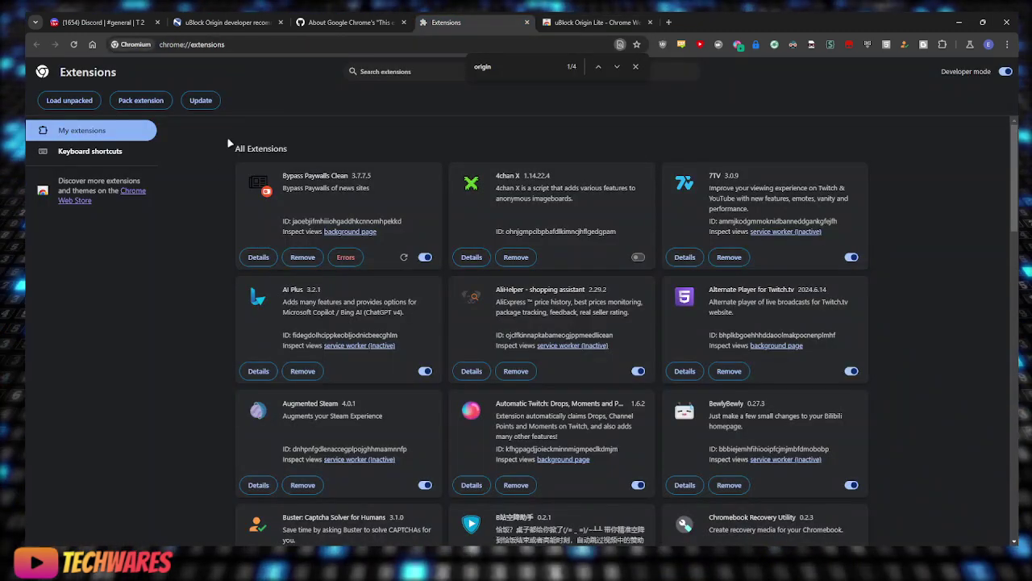
Switch off uBlock Origin 1.59.0 in the chrome://extensions list
scroll(379, 290, "down", 15)
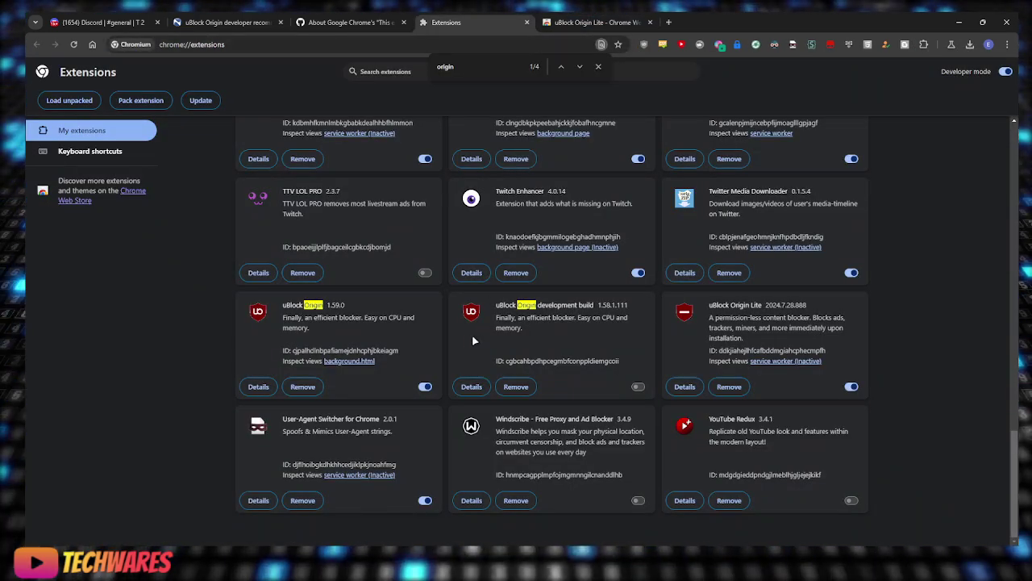
left_click(425, 387)
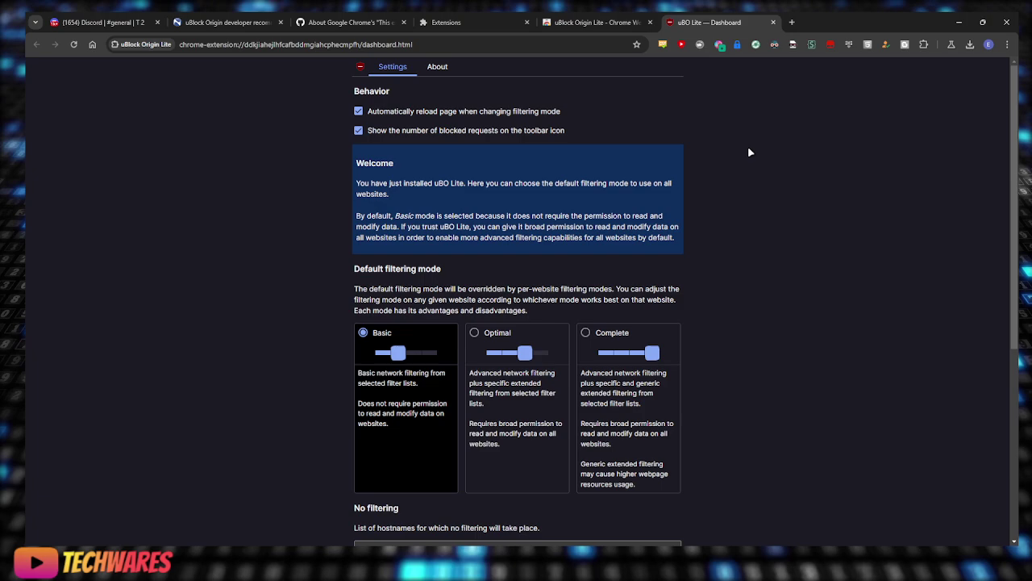
Look over the uBO Lite dashboard's About pane, then return to Settings
scroll(747, 145, "down", 4)
scroll(451, 115, "up", 5)
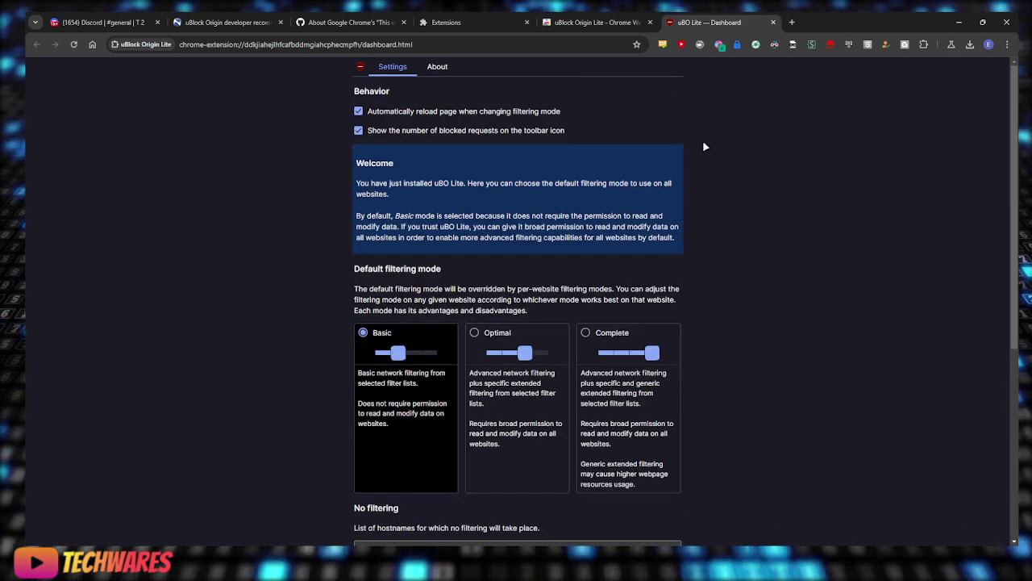
left_click(433, 67)
left_click(390, 68)
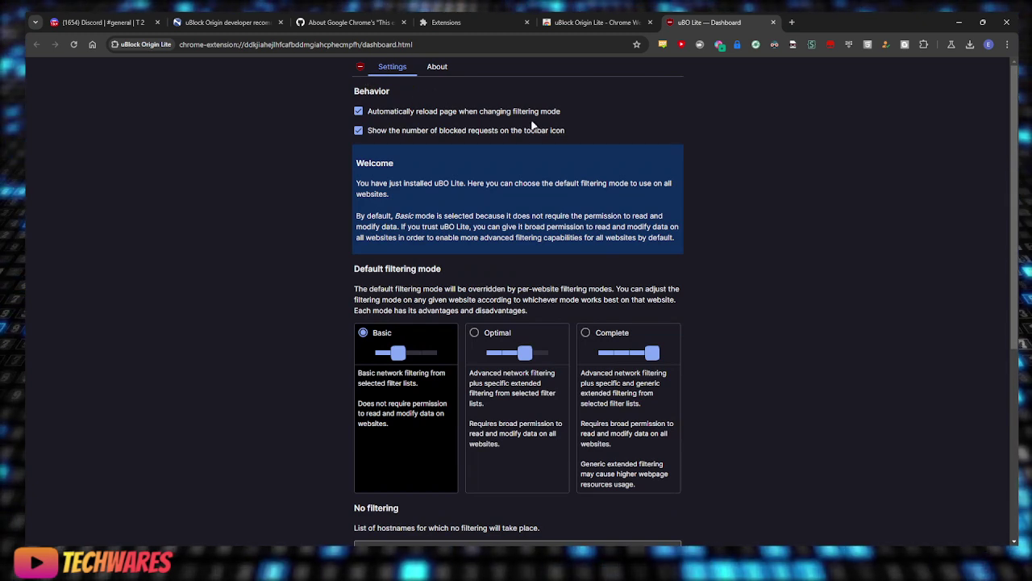
Choose Complete as the default filtering mode after briefly trying Optimal and Basic
left_click(586, 333)
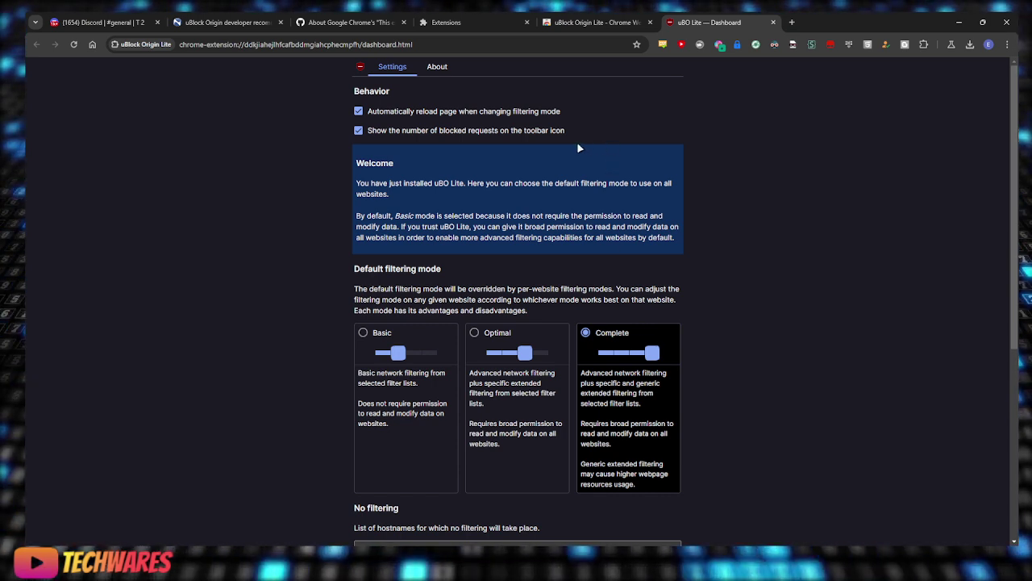
left_click(489, 335)
left_click(382, 333)
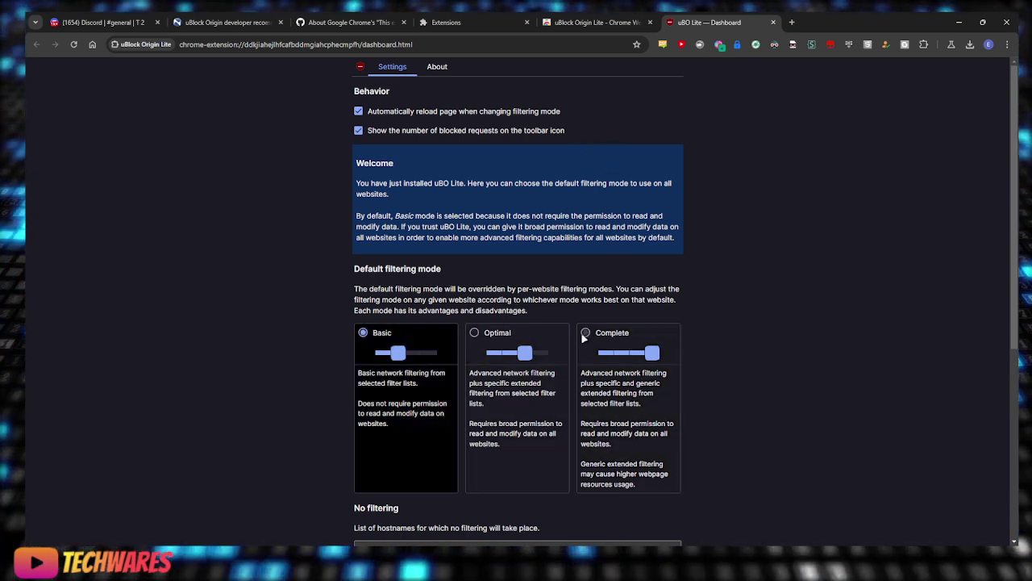
left_click(610, 333)
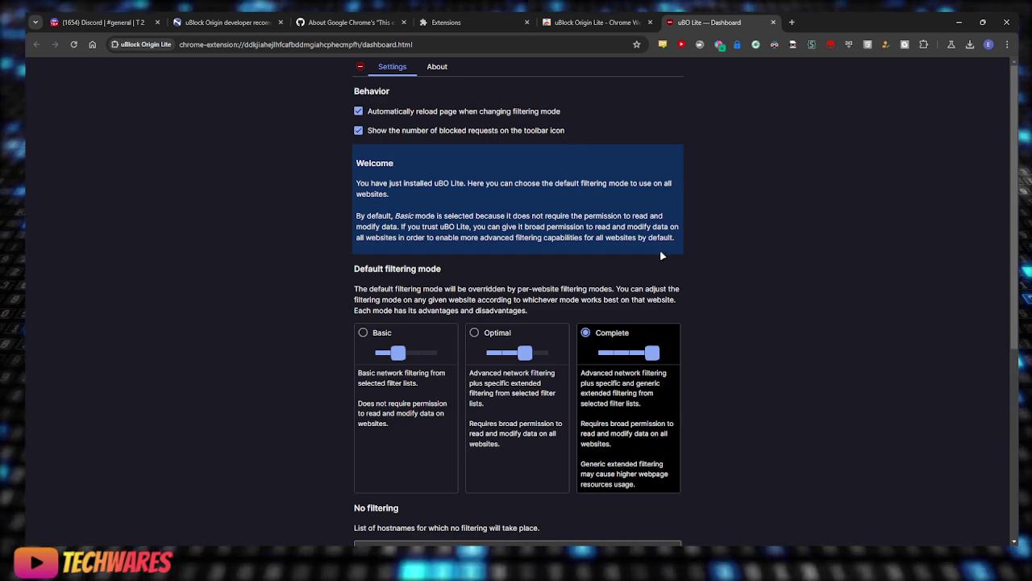
scroll(722, 256, "down", 3)
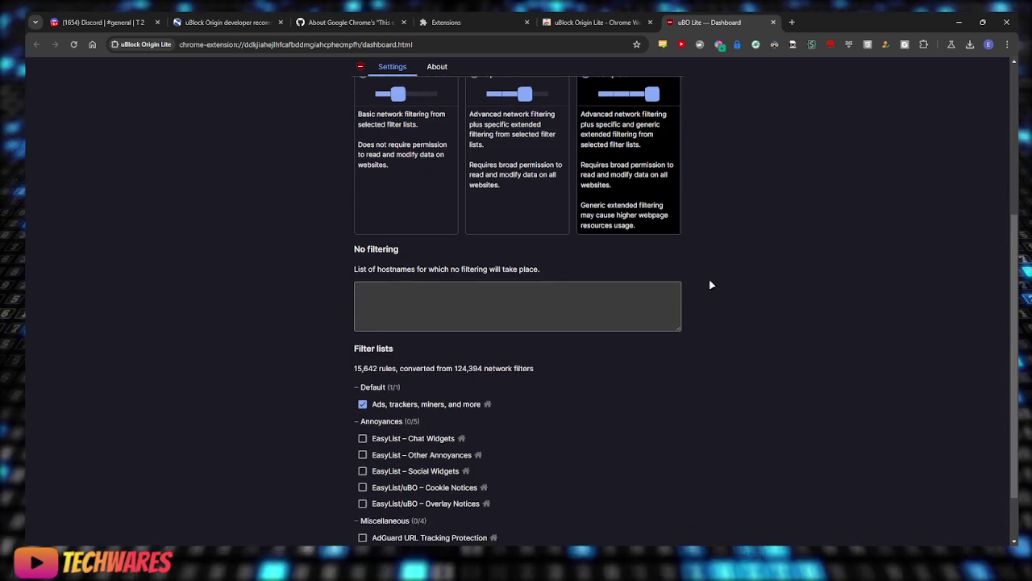
scroll(711, 285, "down", 1)
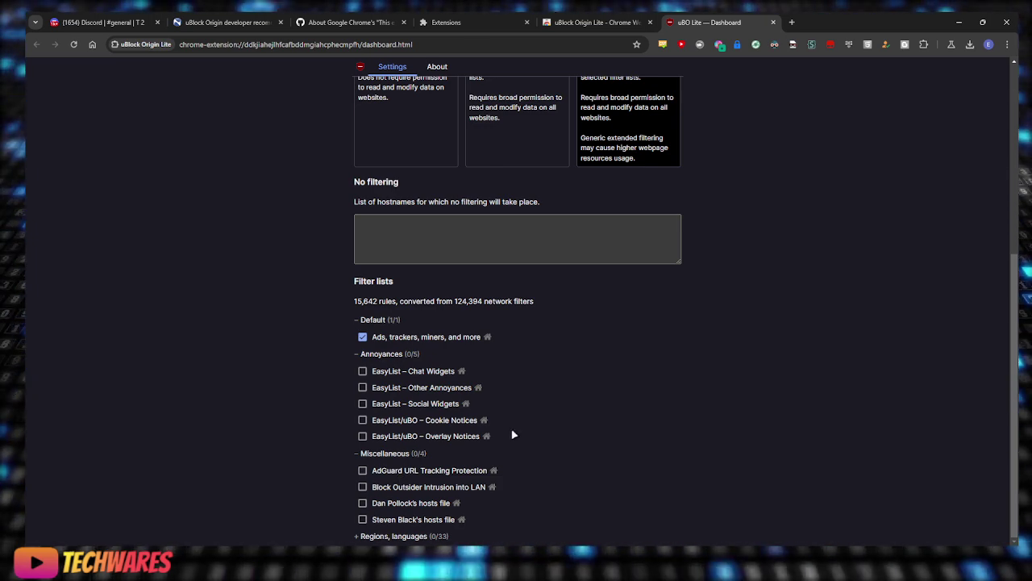
scroll(557, 364, "up", 5)
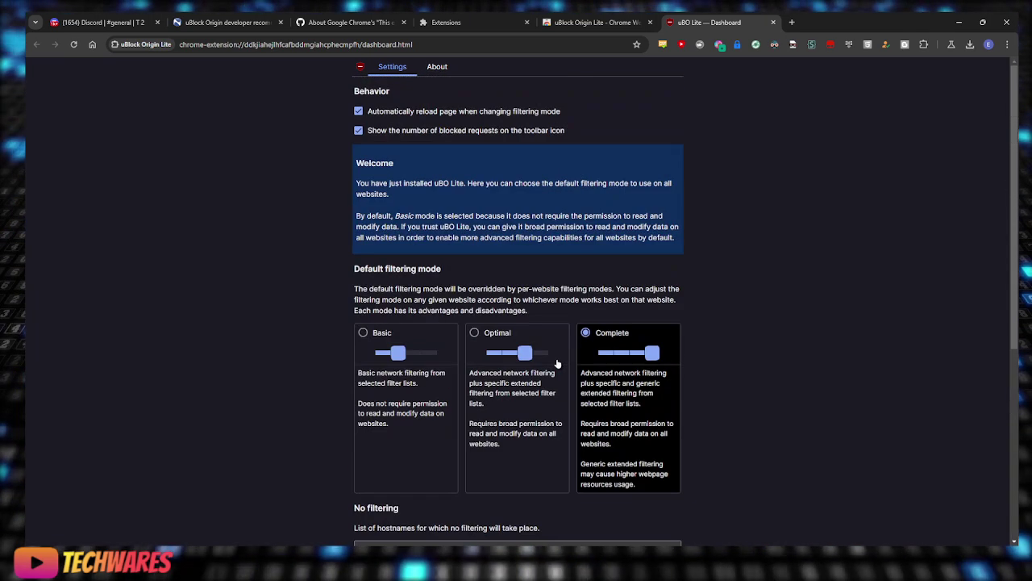
Pass through the store tab and read the wiki article on Chrome's 'may soon no longer be supported' warning
left_click(608, 19)
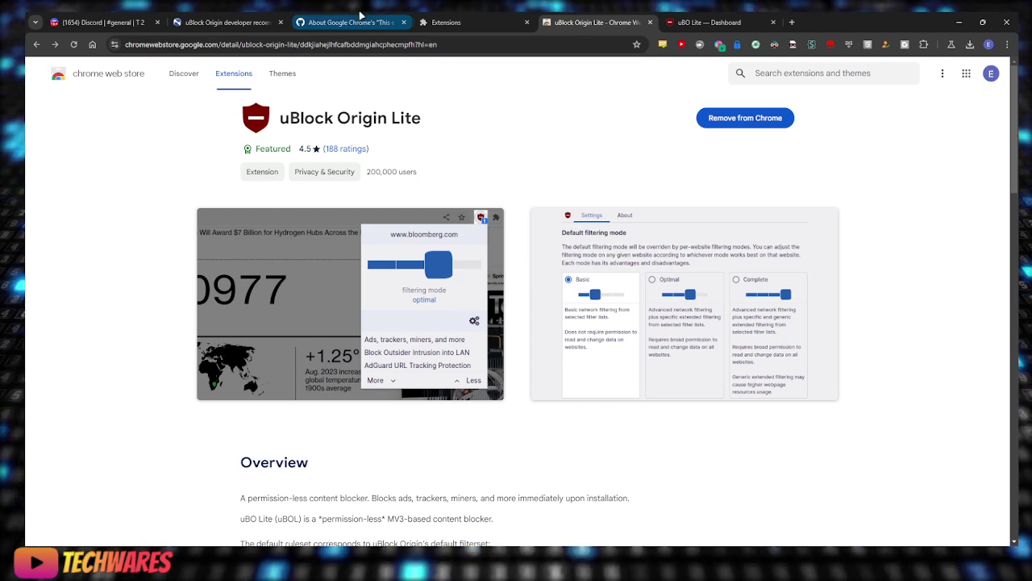
left_click(360, 16)
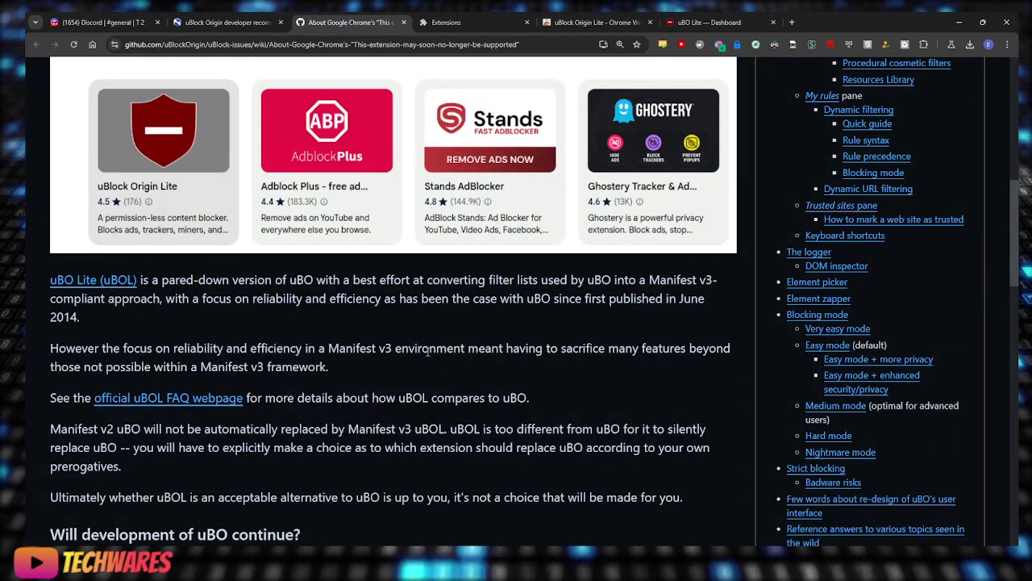
scroll(428, 352, "down", 2)
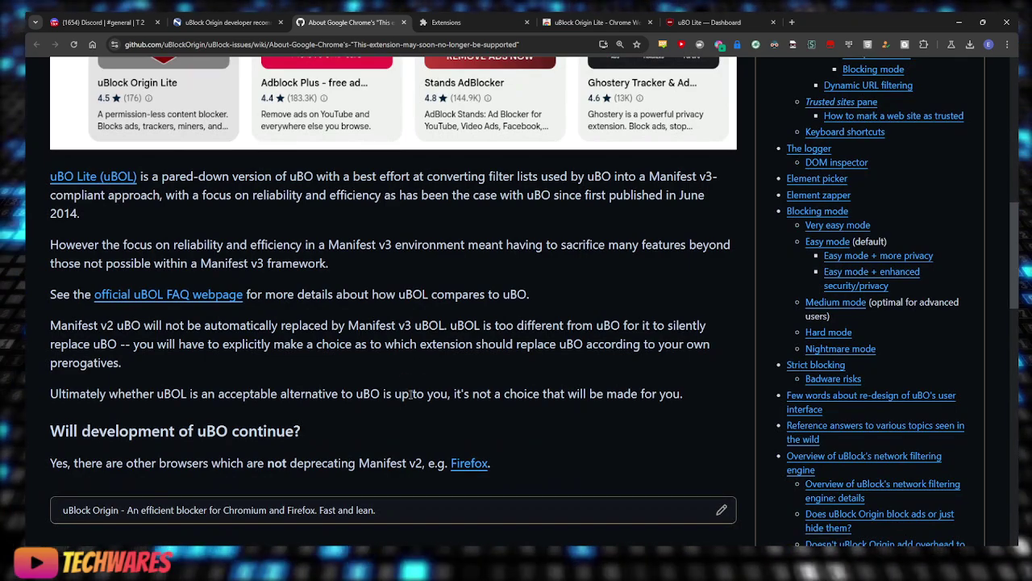
scroll(396, 403, "up", 10)
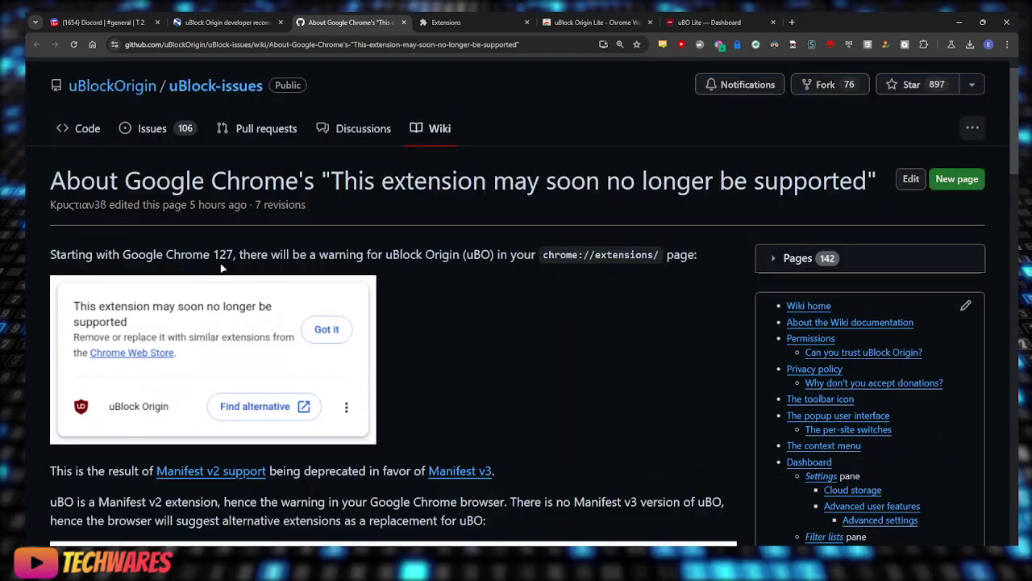
scroll(448, 336, "down", 10)
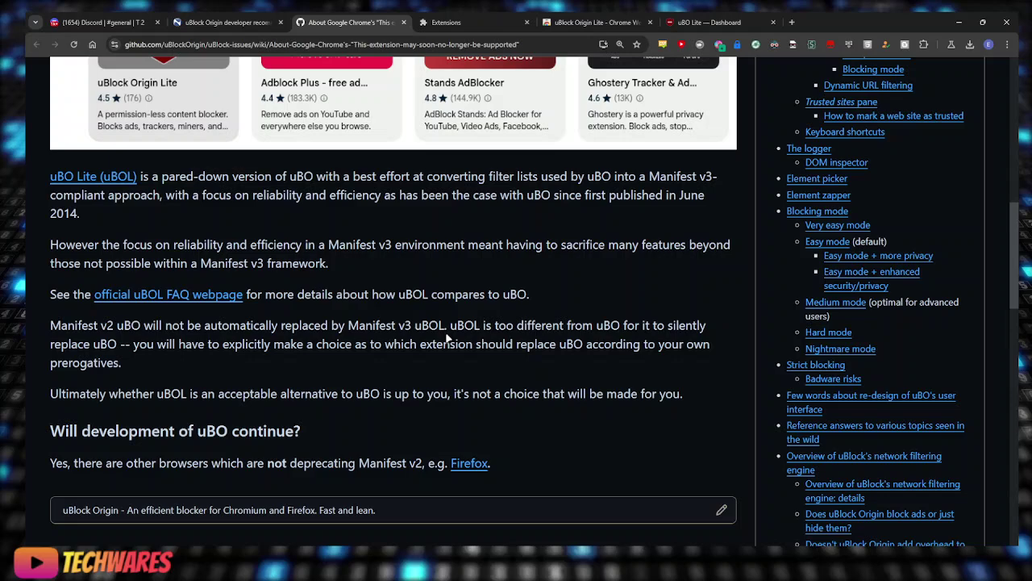
scroll(448, 338, "up", 1)
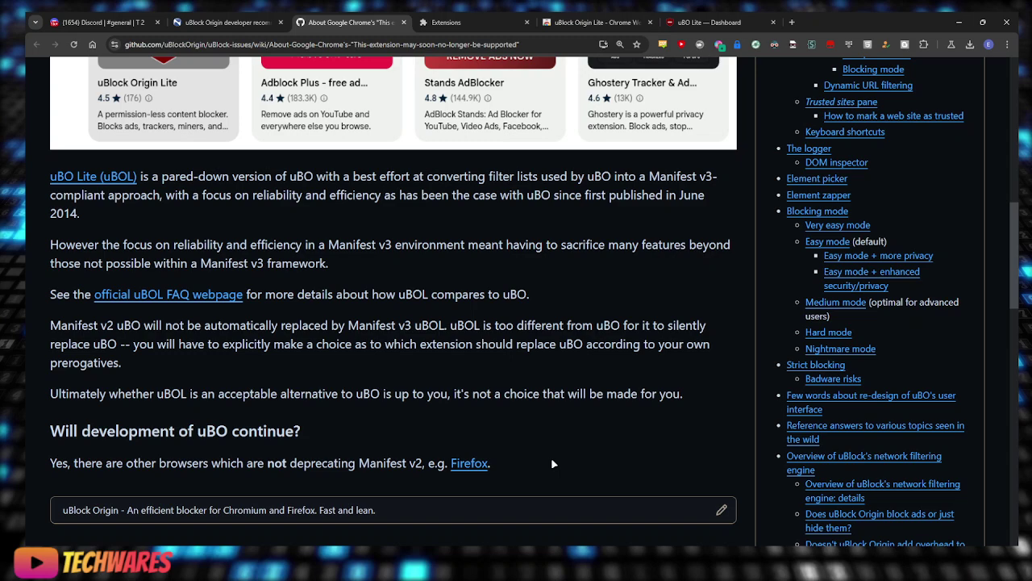
scroll(552, 463, "up", 15)
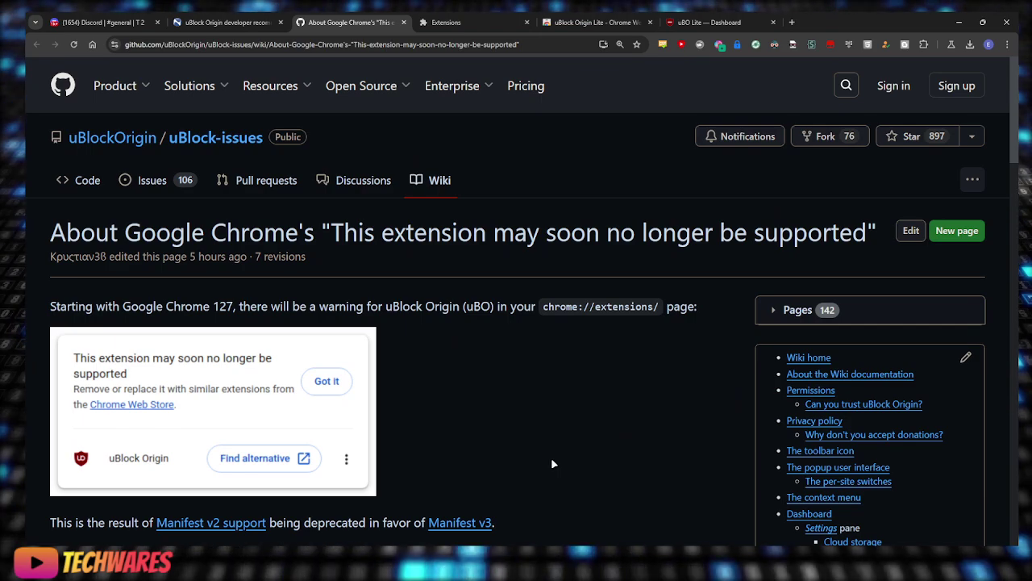
scroll(550, 457, "down", 7)
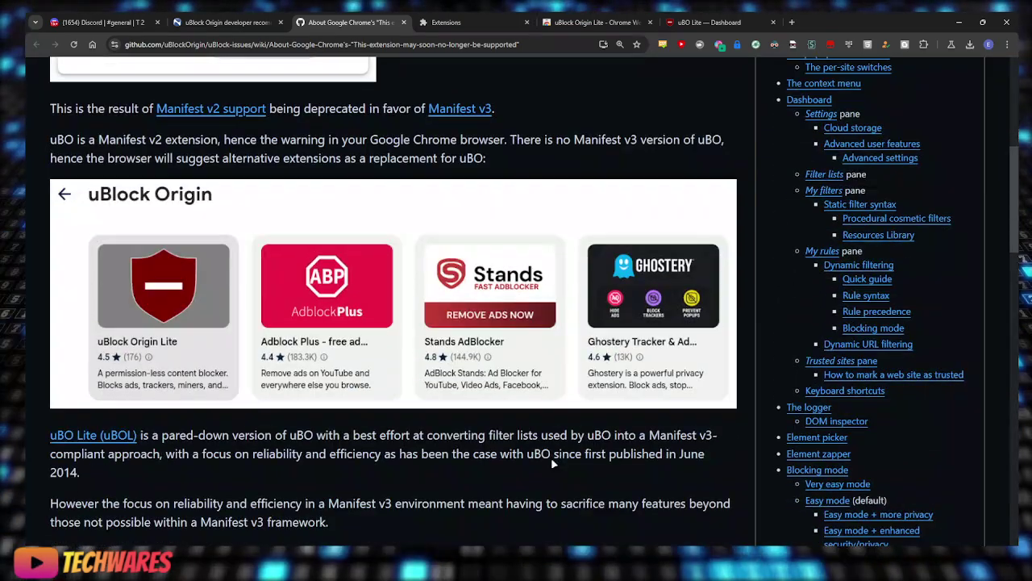
scroll(555, 440, "down", 1)
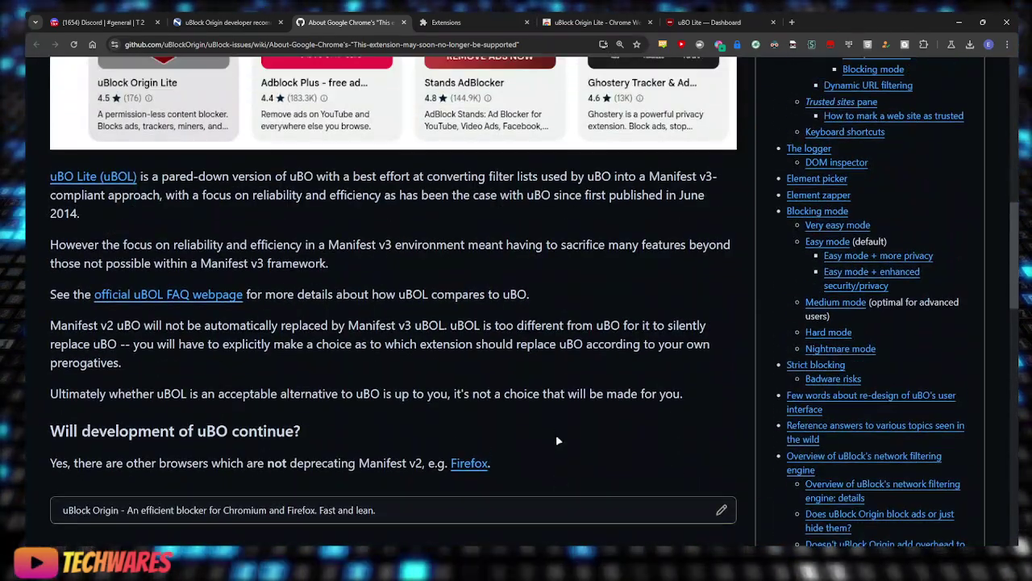
scroll(553, 432, "up", 1)
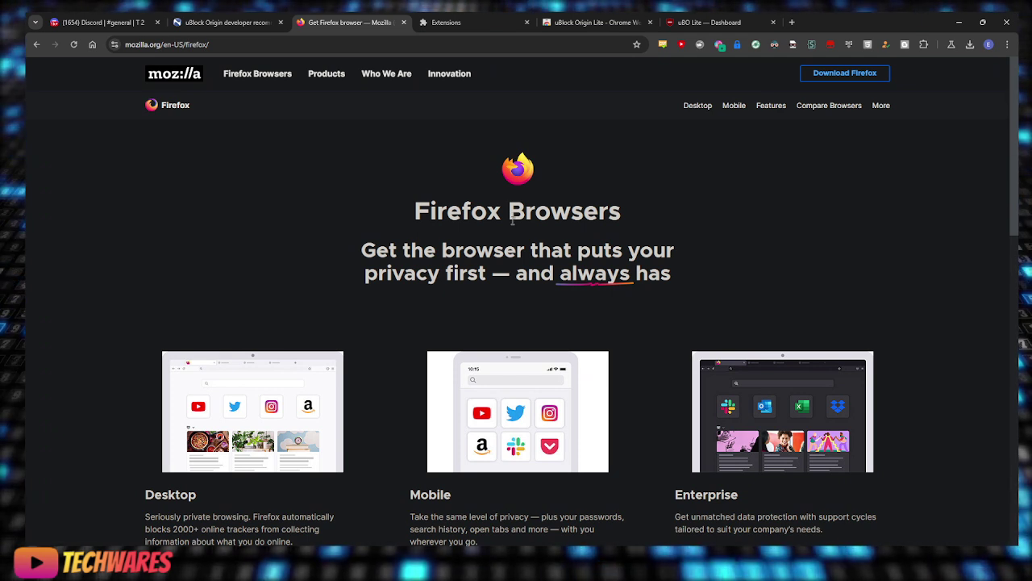
Leave the Firefox Browsers page and return to the Neowin article recommending uBlock Lite
left_click_drag(633, 277, 568, 274)
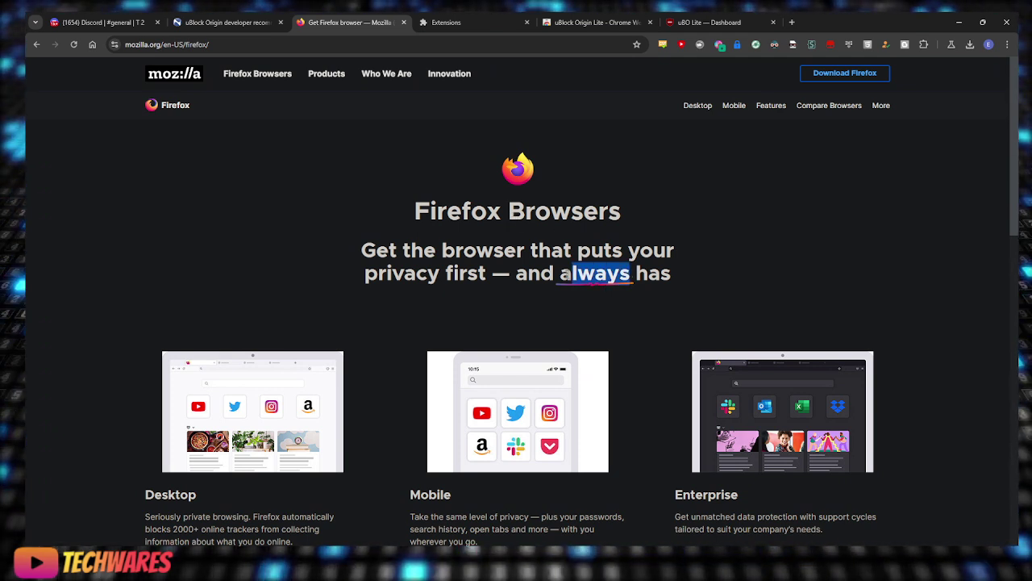
left_click(568, 274)
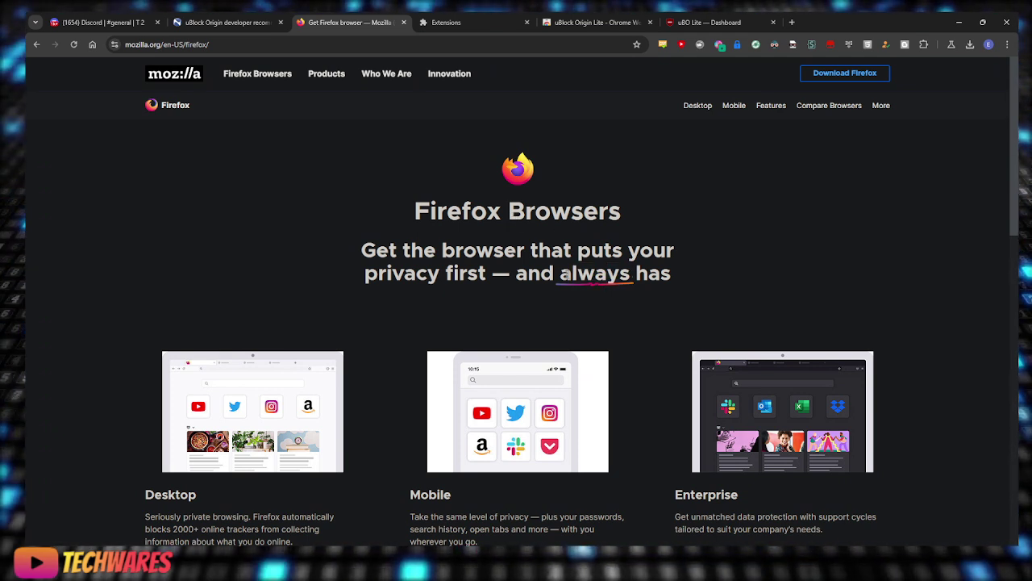
left_click(244, 23)
scroll(520, 189, "down", 1)
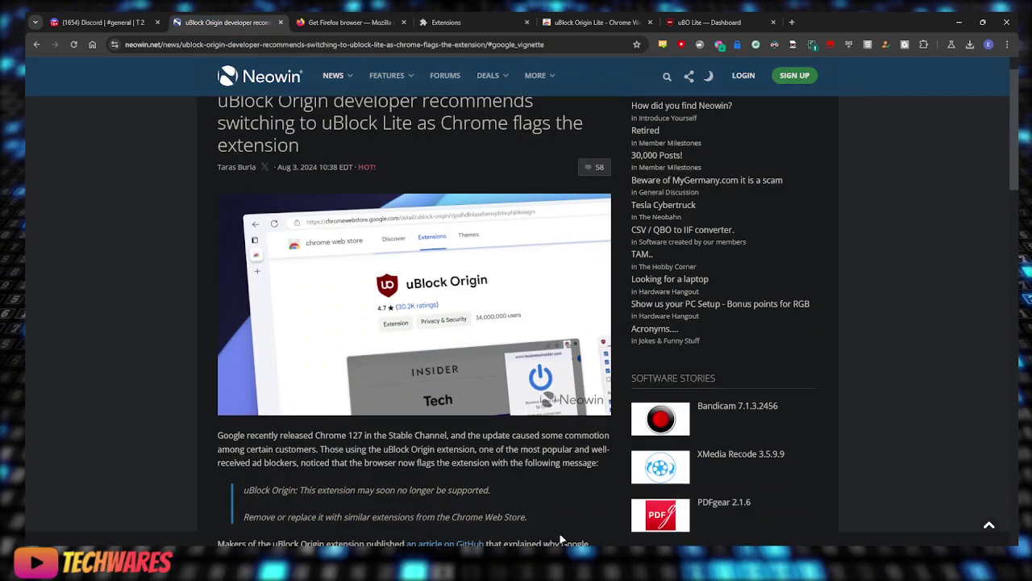